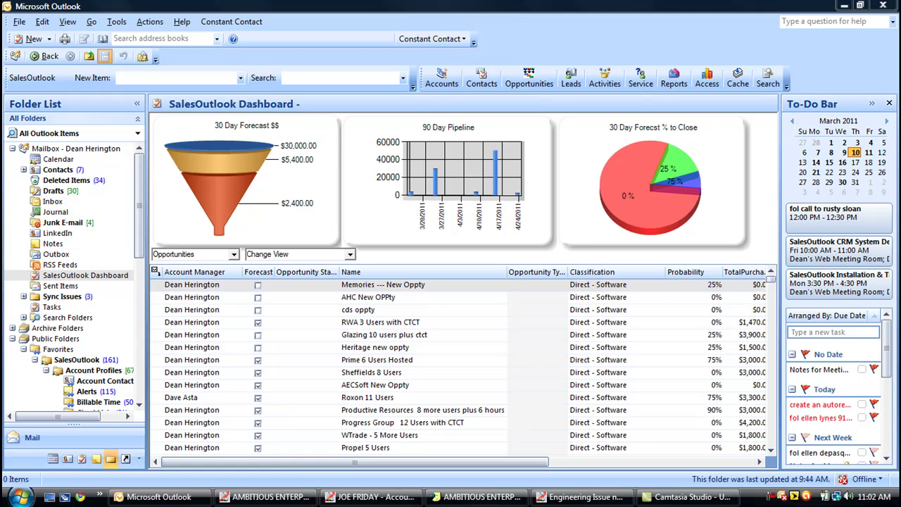
Step: Look over the SalesOutlook toolbar's Constant Contact upload and button customisation options, then dismiss them
left_click(139, 406)
scroll(139, 406, "down", 3)
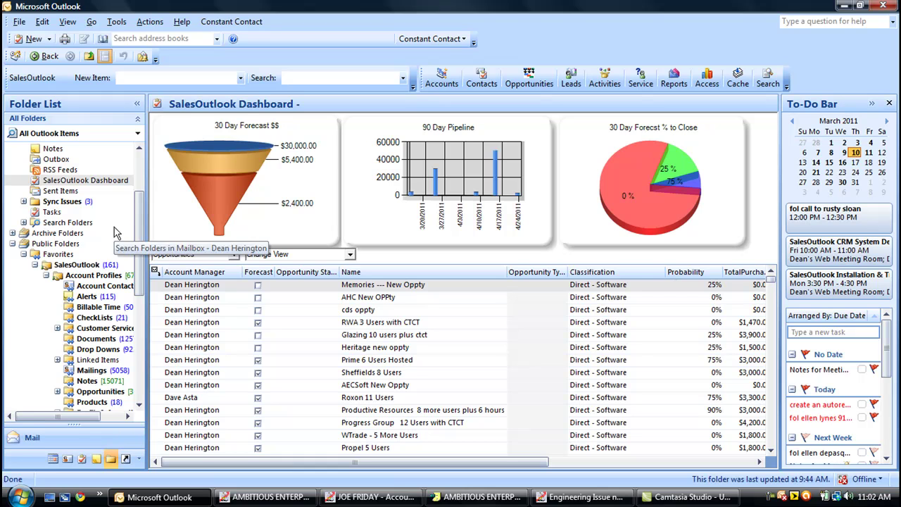
left_click(140, 151)
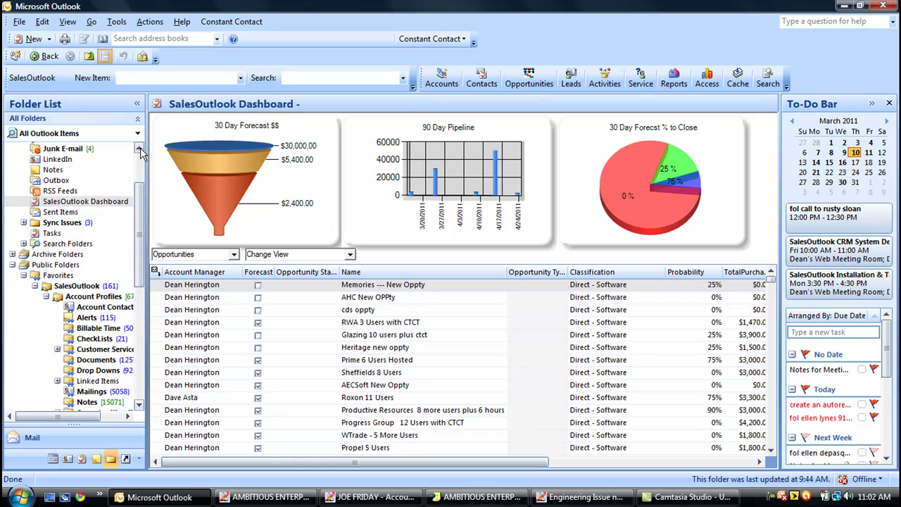
left_click_drag(140, 151, 140, 151)
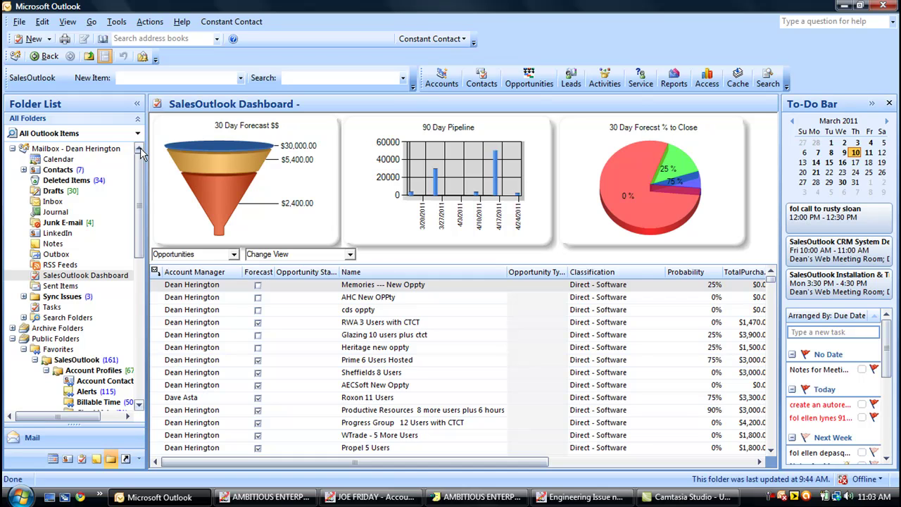
left_click(464, 40)
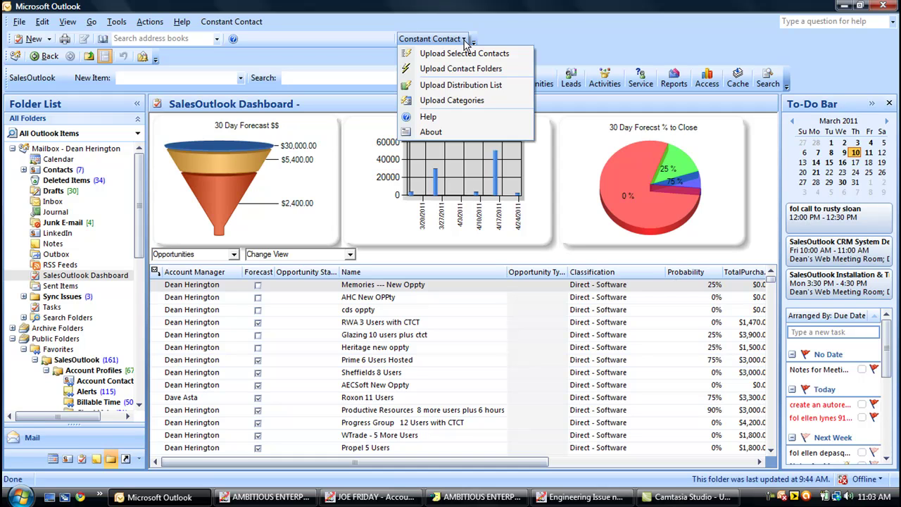
left_click(473, 40)
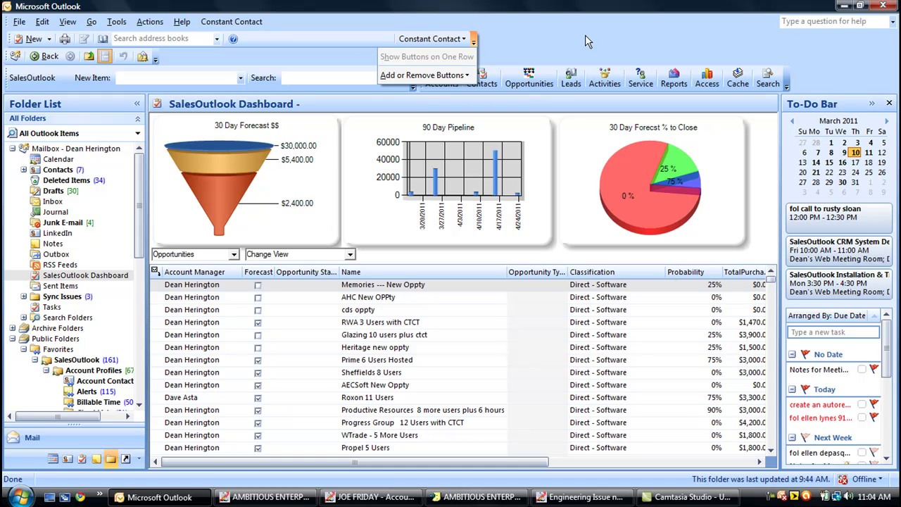
left_click(585, 37)
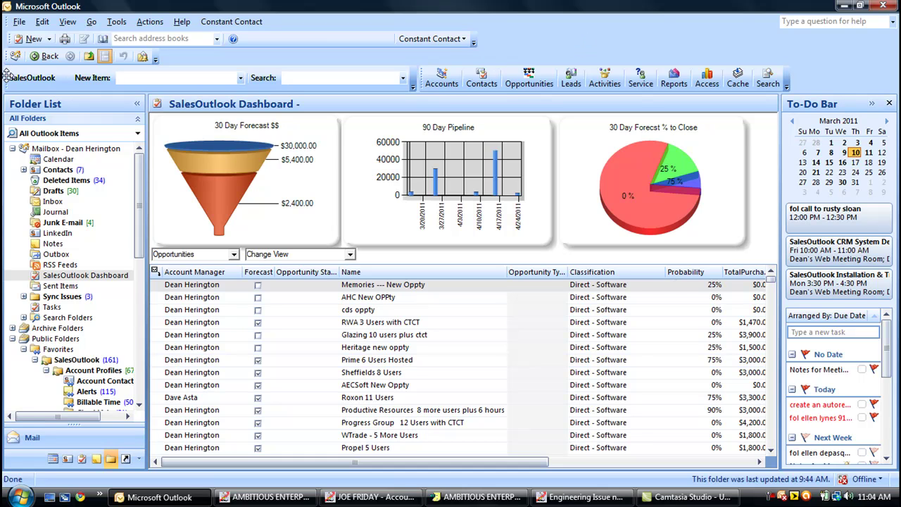
left_click_drag(6, 76, 5, 78)
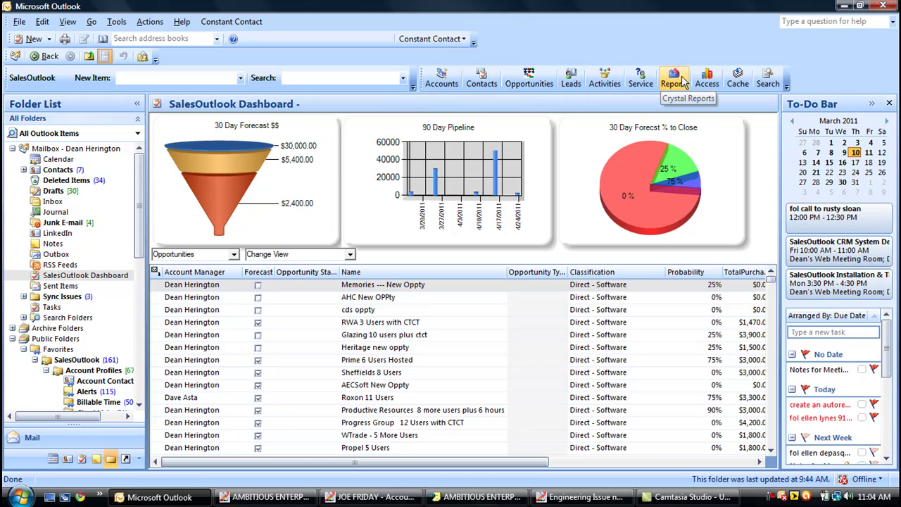
Step: Show the Account Profiles cards and select the 1C ZAO and 1/2 Price Pots accounts
left_click(440, 82)
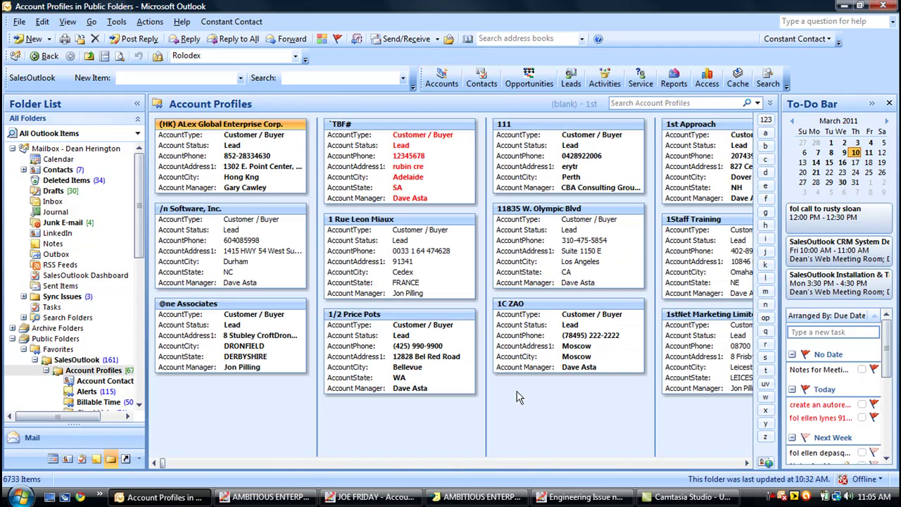
left_click(533, 307)
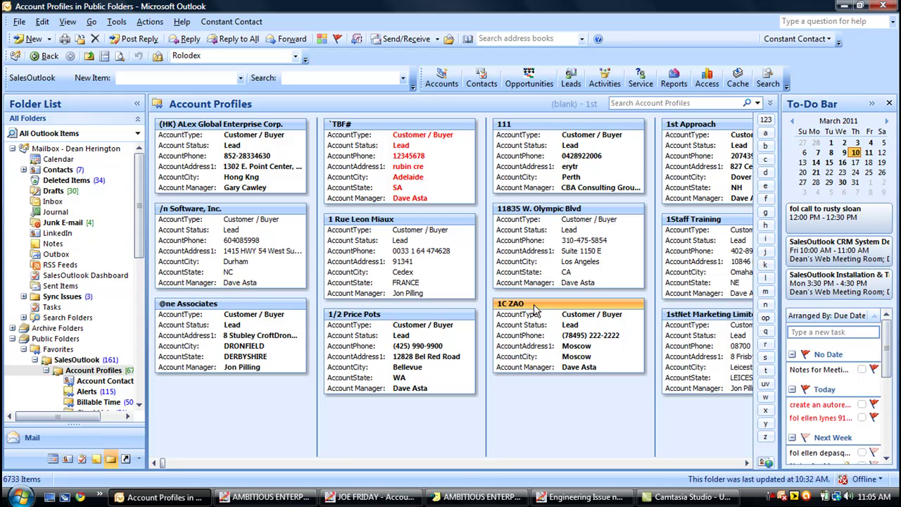
left_click(412, 317)
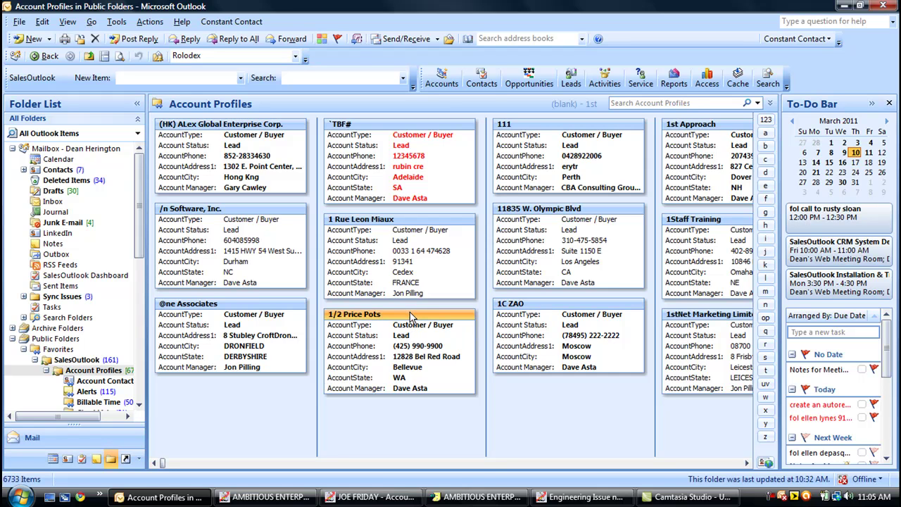
Step: Show the Account Contacts cards and select the Aaron and 2e Consulting Co. Ltd. contacts
left_click(481, 77)
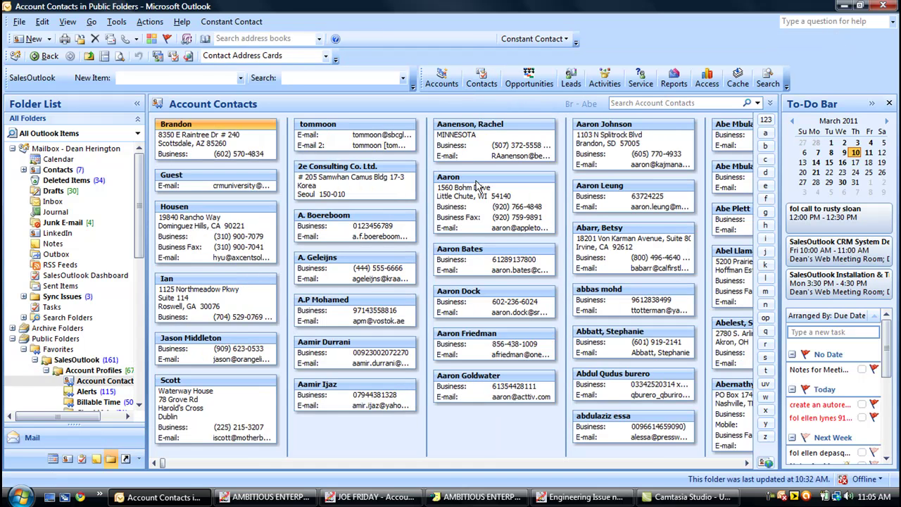
left_click(477, 185)
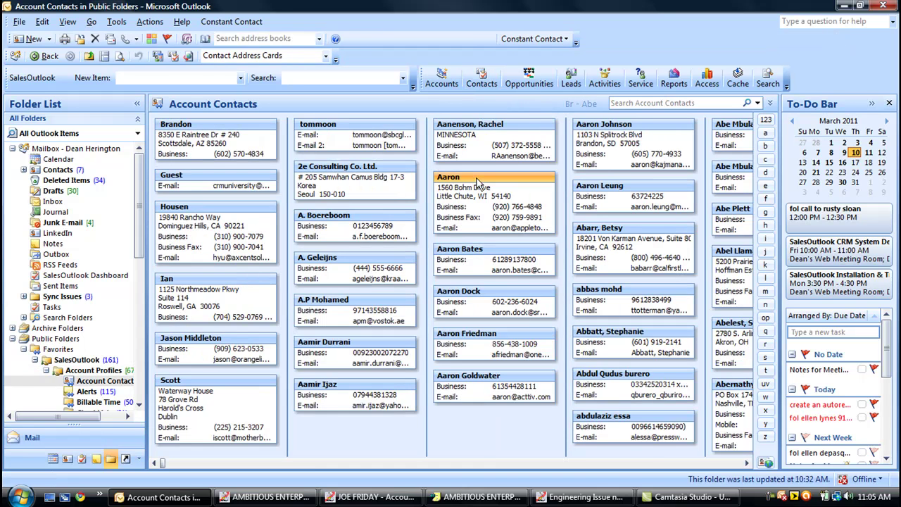
left_click(407, 169)
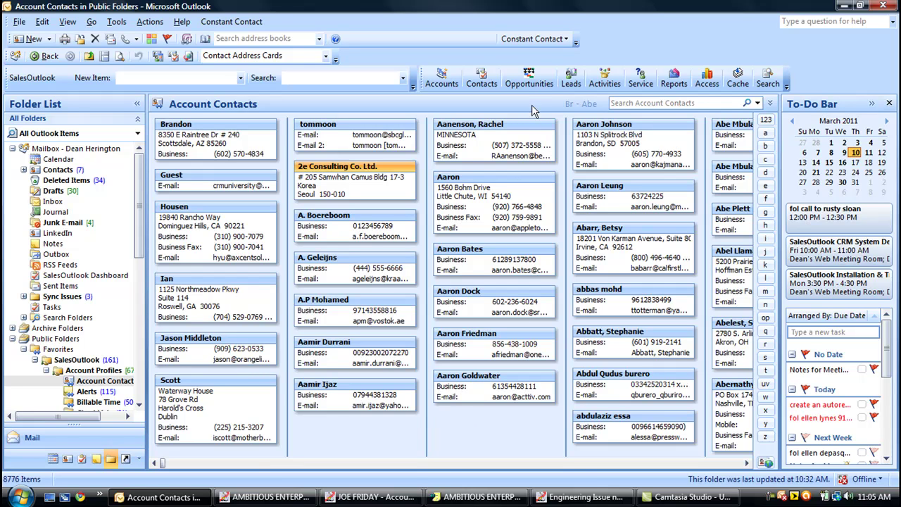
Step: Show the Opportunities list and select the Heritage new oppty and AECSoft New Oppty deals
left_click(527, 76)
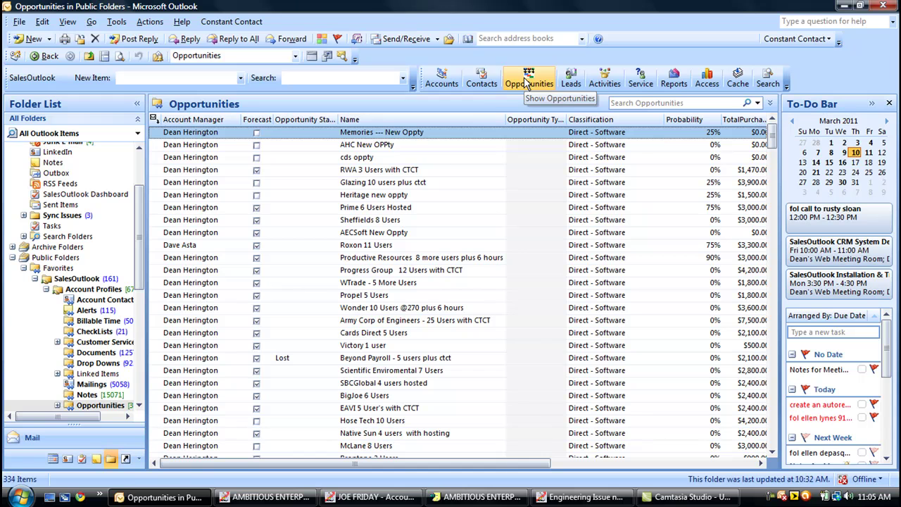
left_click(389, 195)
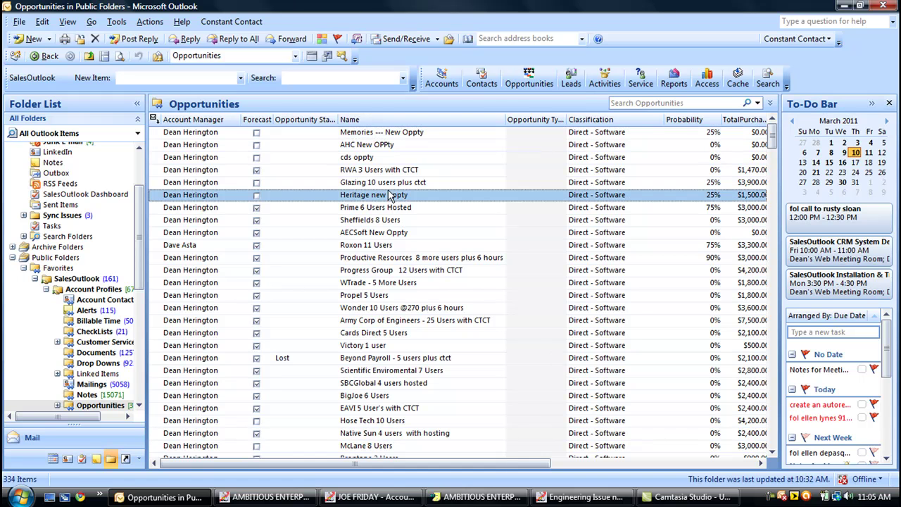
left_click(382, 234)
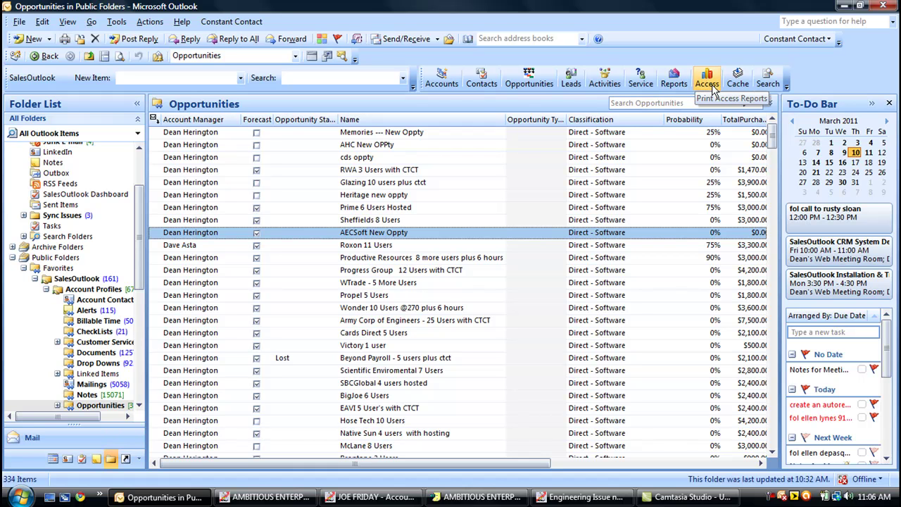
Step: Return to Account Profiles and jump the card view to accounts starting with 'amb'
left_click(441, 83)
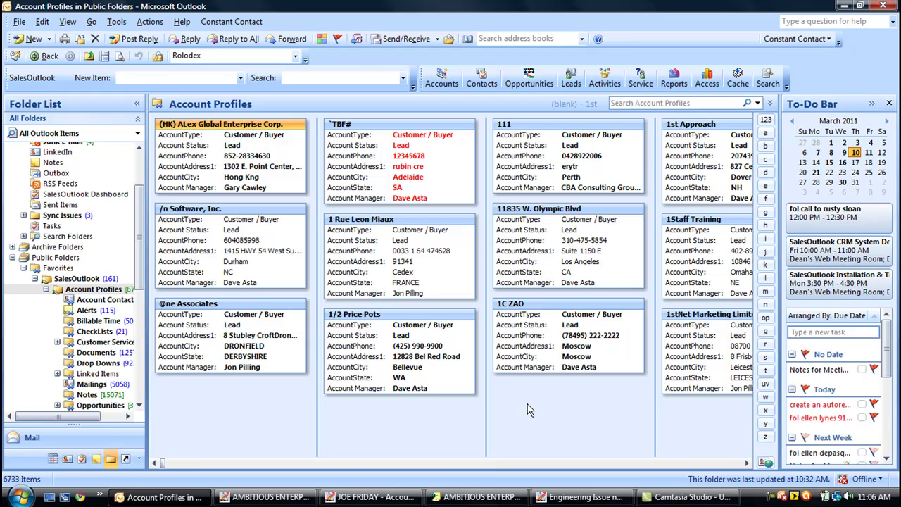
type("amb")
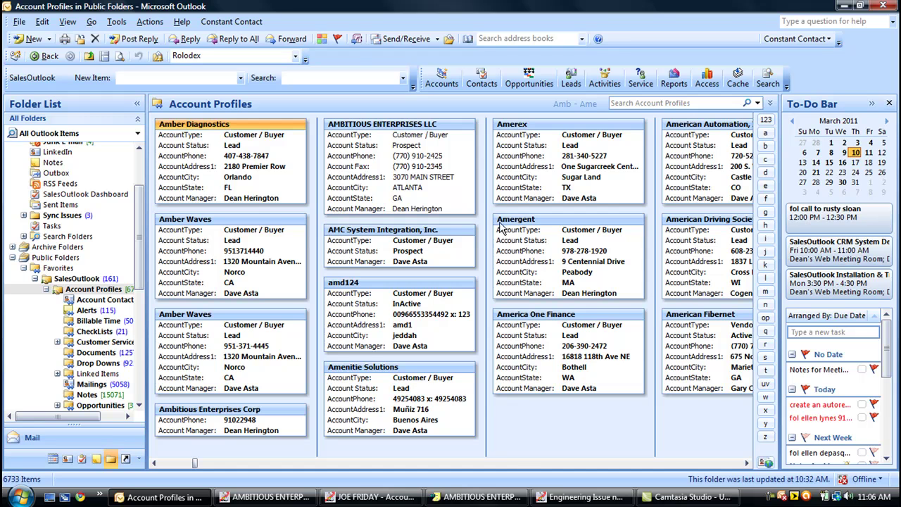
double_click(453, 129)
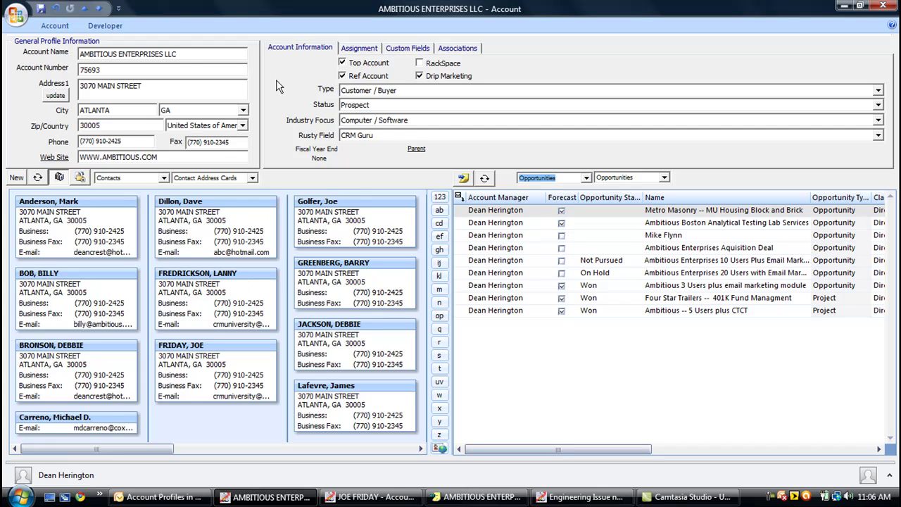
left_click(116, 54)
left_click(399, 49)
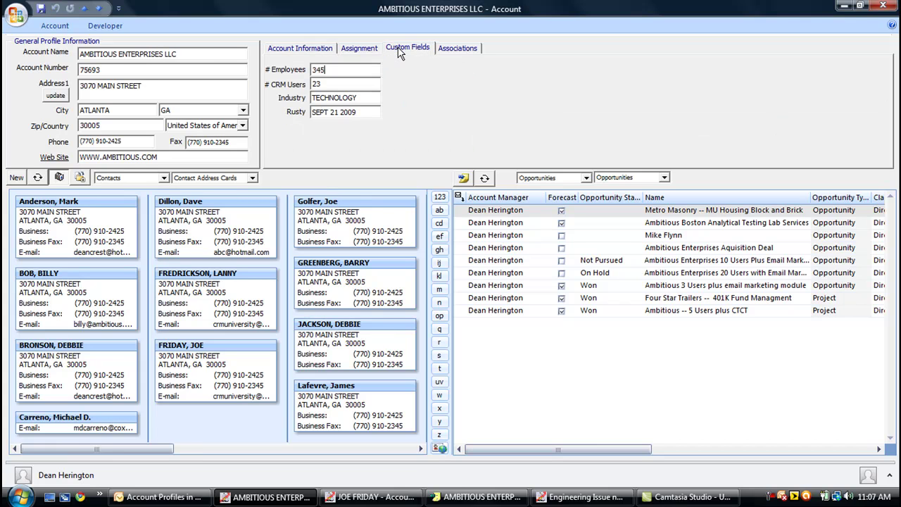
left_click(359, 50)
left_click(314, 50)
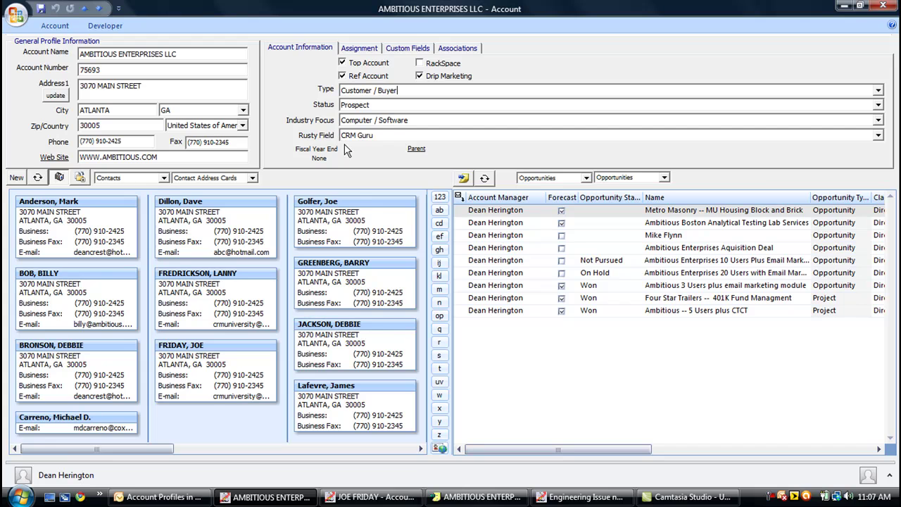
left_click(239, 205)
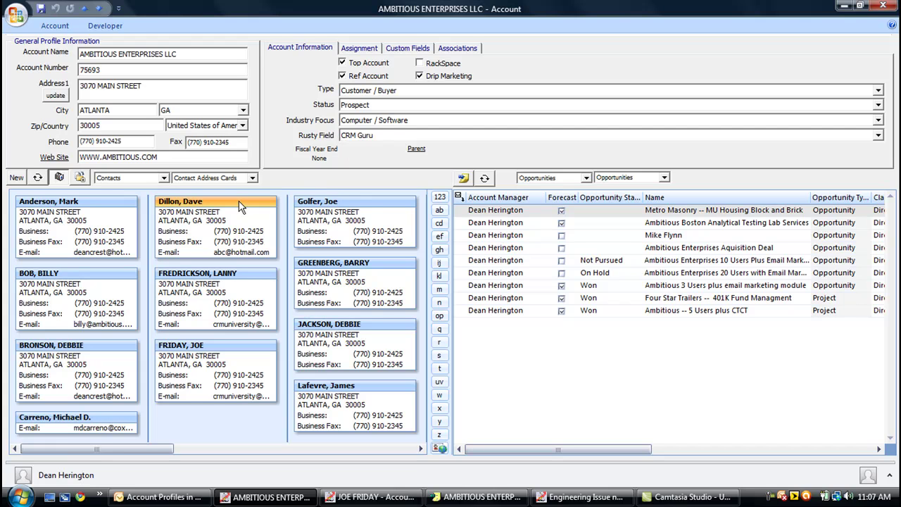
left_click(248, 279)
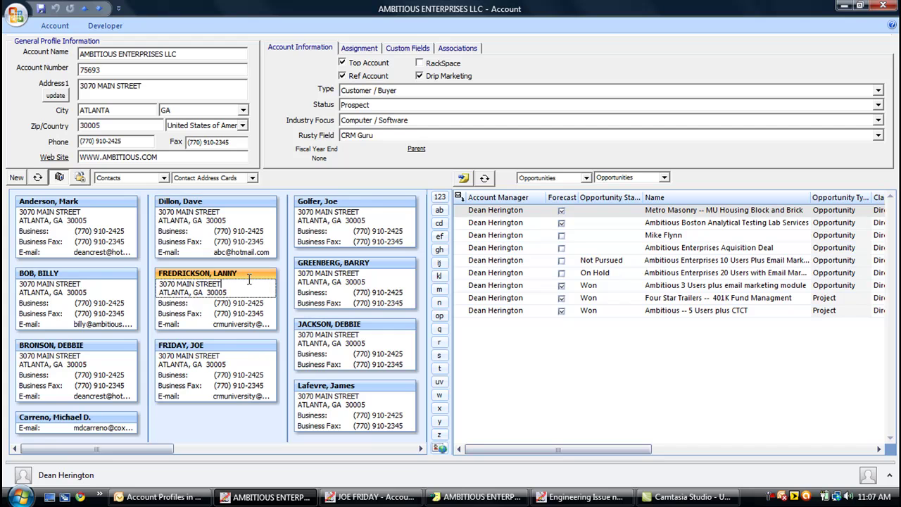
left_click(212, 345)
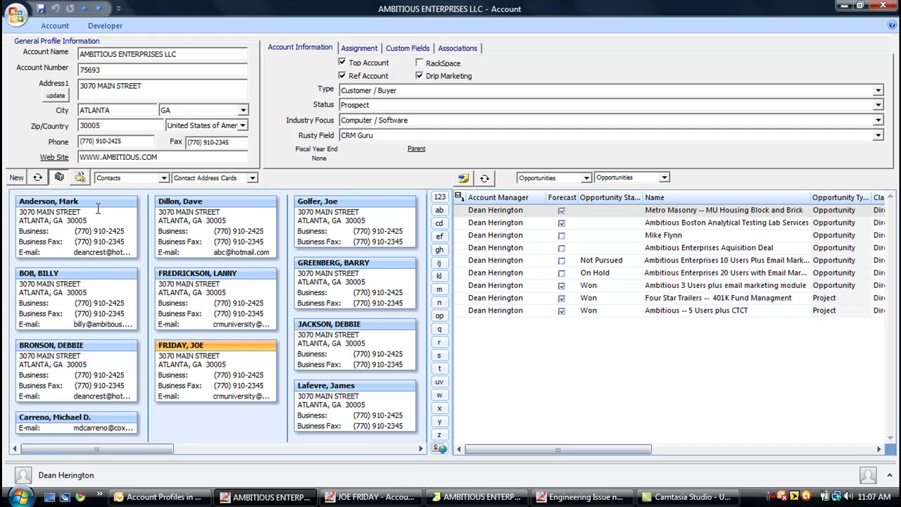
left_click(501, 275)
left_click(502, 288)
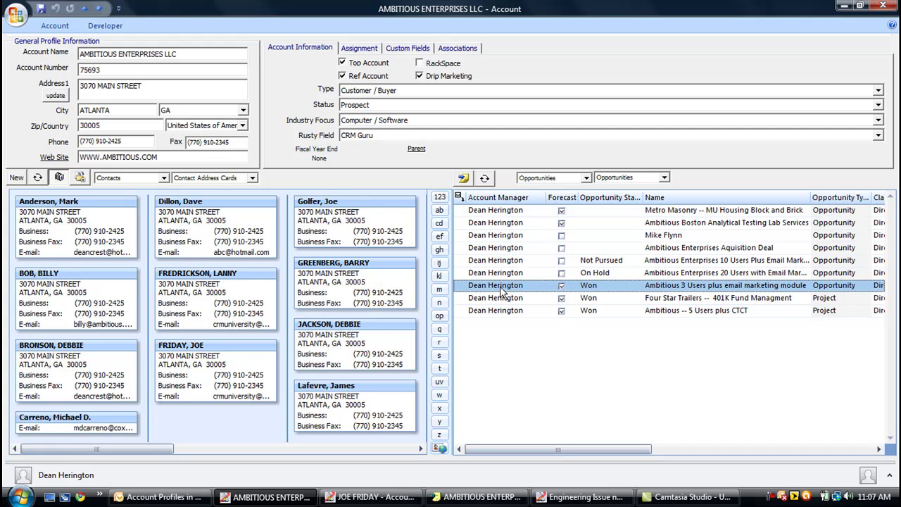
left_click(498, 248)
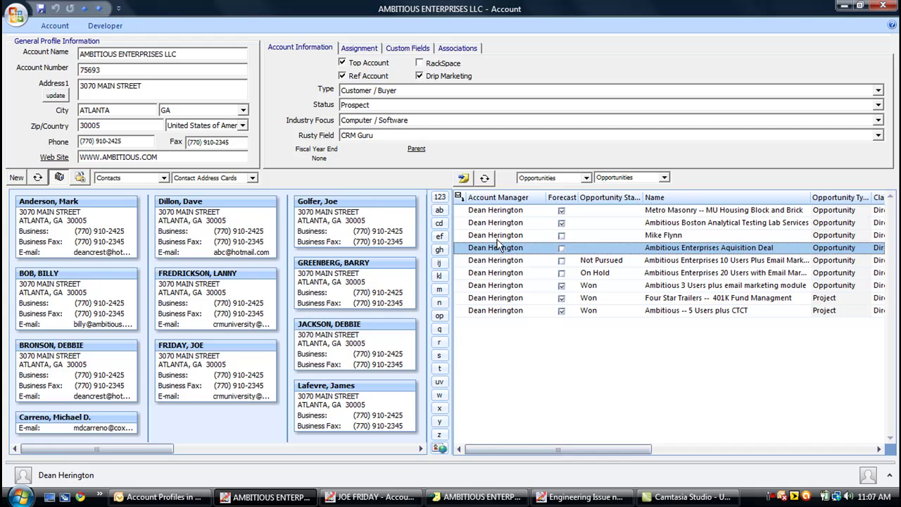
left_click(498, 237)
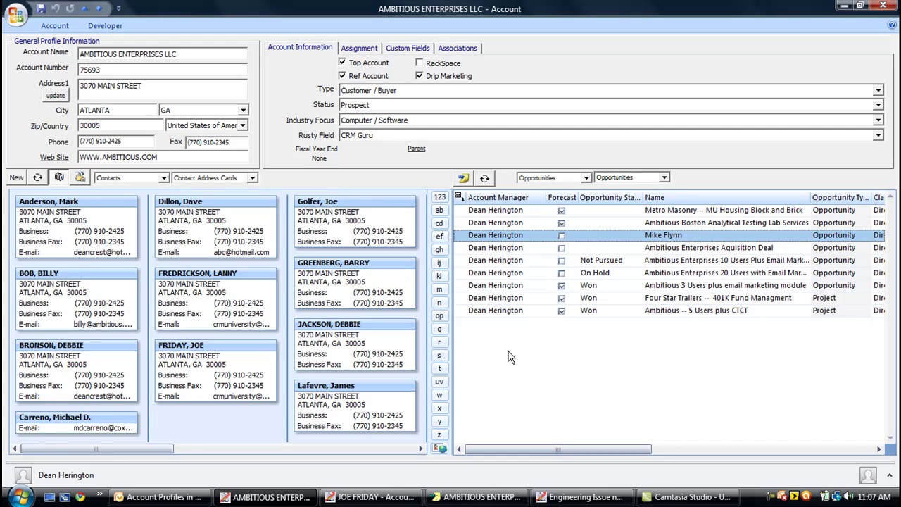
double_click(220, 351)
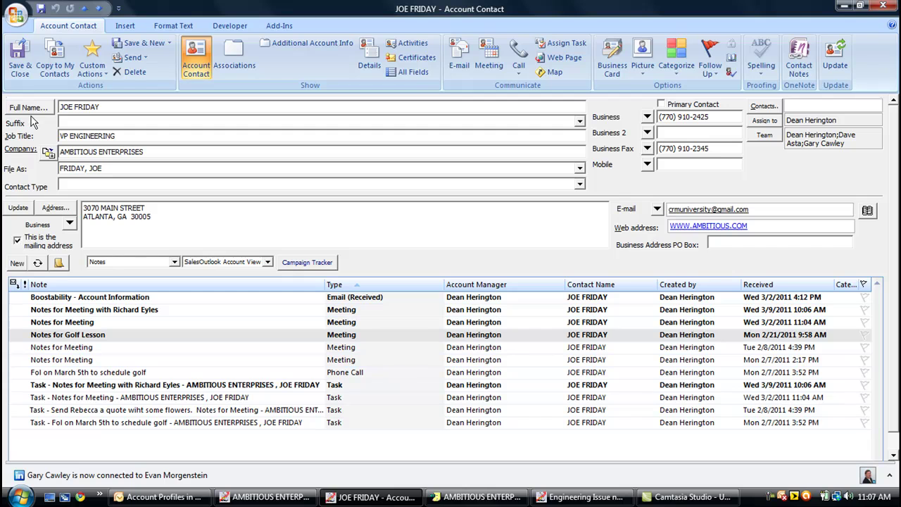
left_click(581, 188)
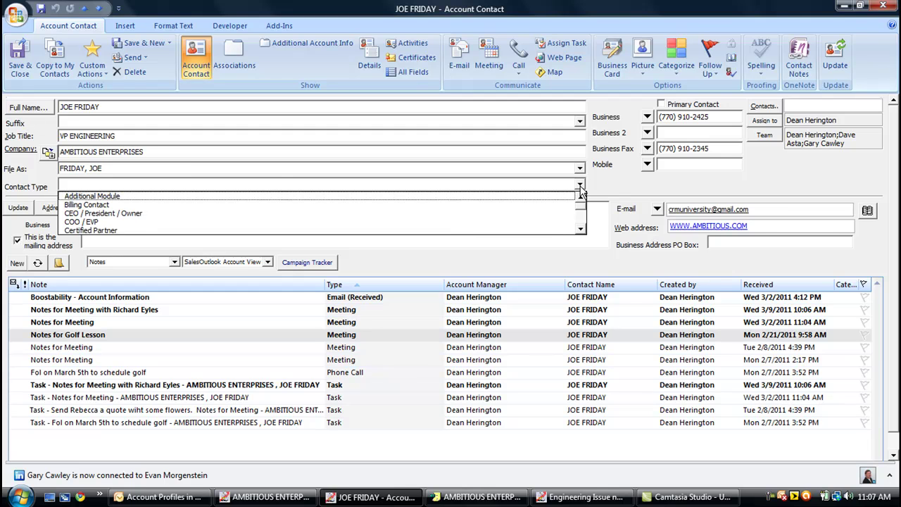
left_click(580, 189)
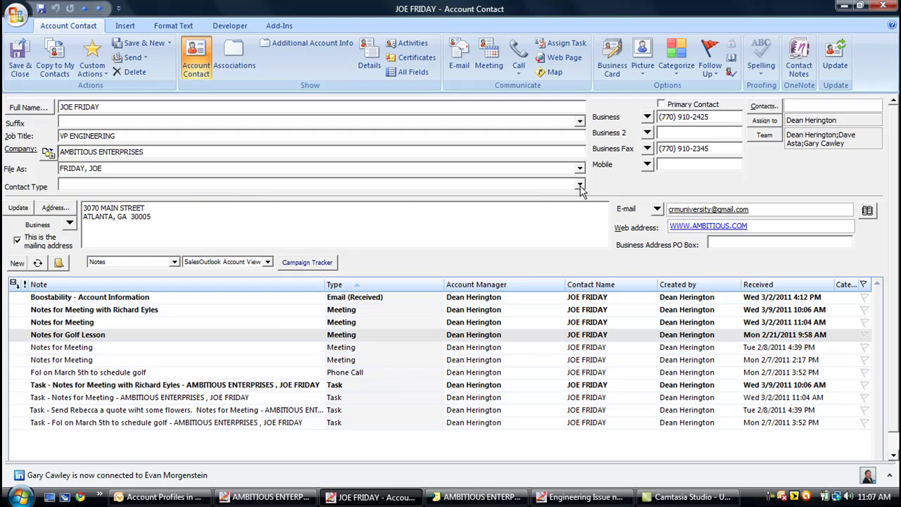
left_click(335, 325)
left_click(337, 349)
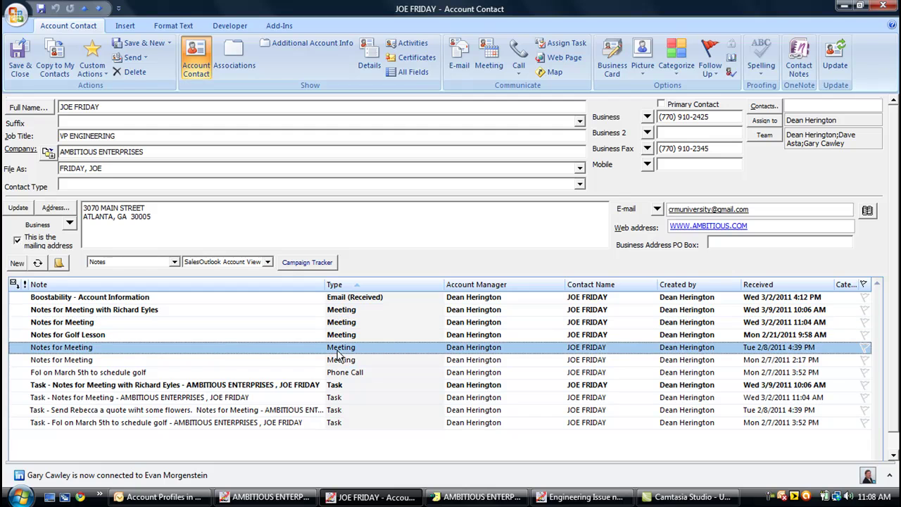
left_click(339, 360)
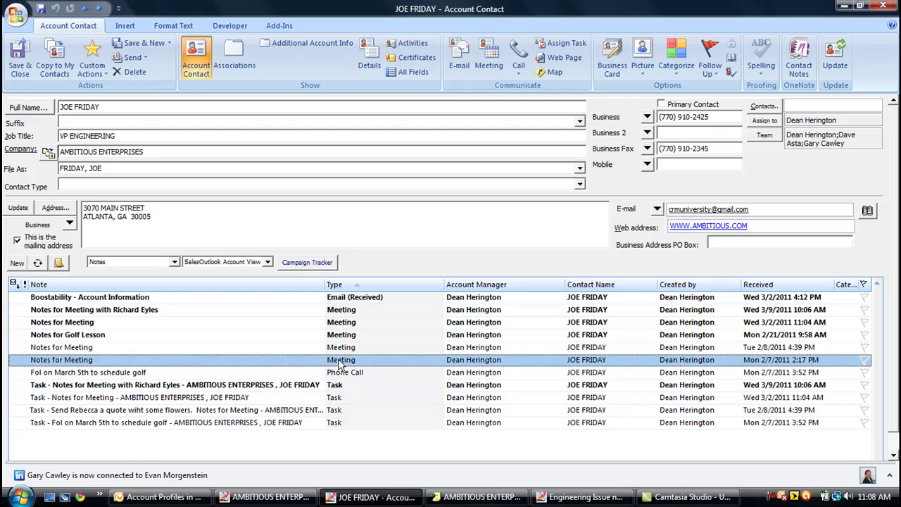
left_click(393, 299)
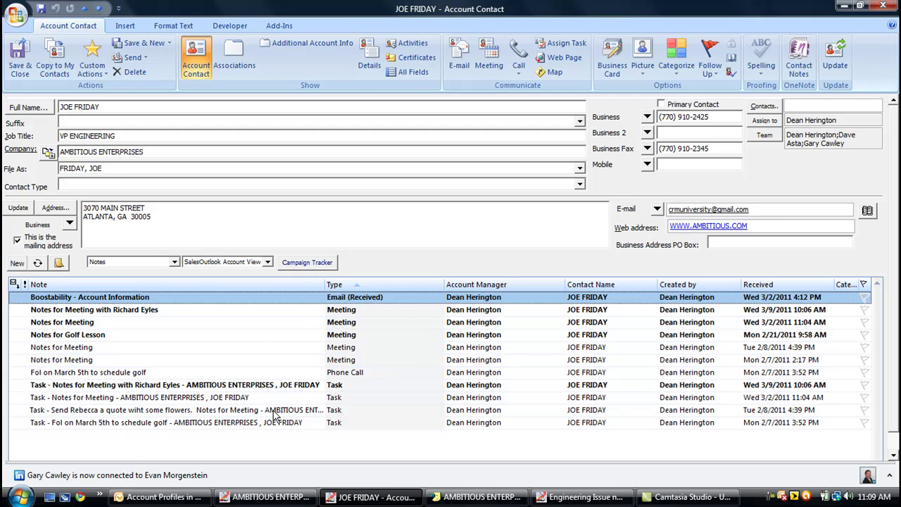
Step: Open the Ambitious 3 Users opportunity and review its type, Direct - Software classification and probability
left_click(255, 497)
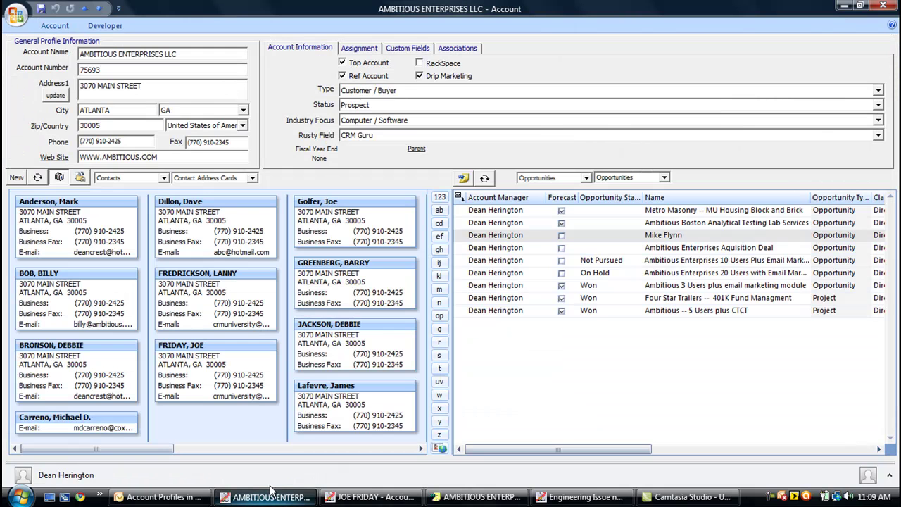
double_click(502, 286)
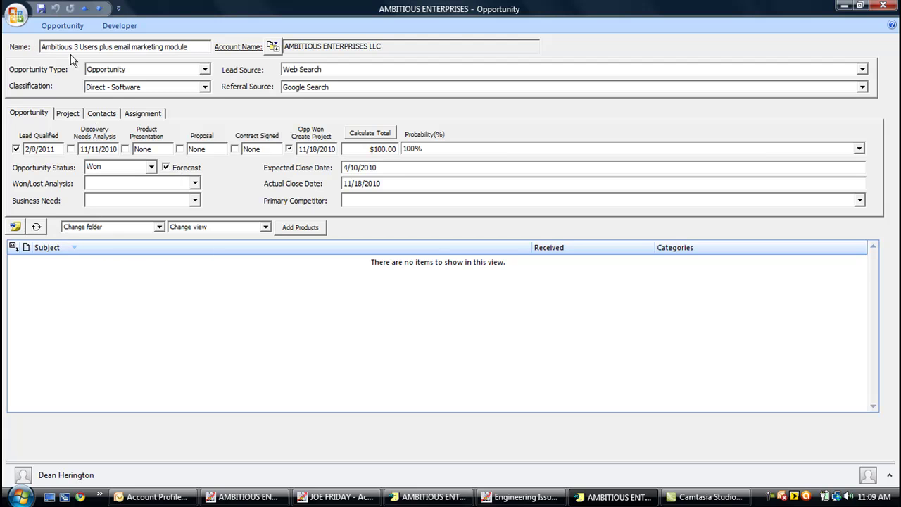
left_click(204, 69)
left_click(204, 87)
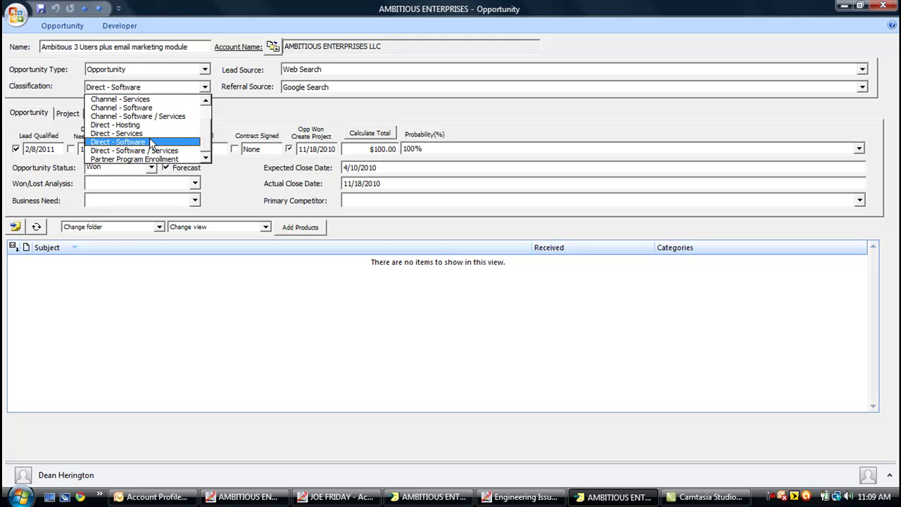
left_click(251, 114)
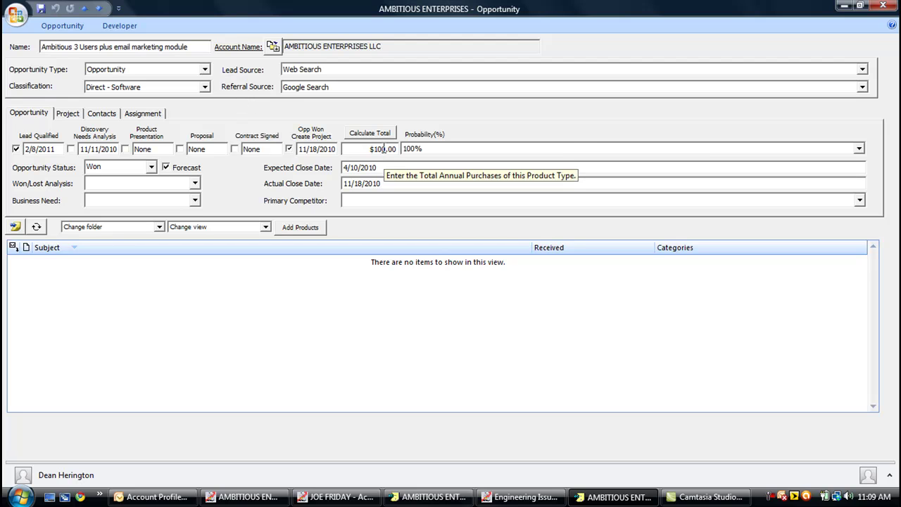
left_click(429, 151)
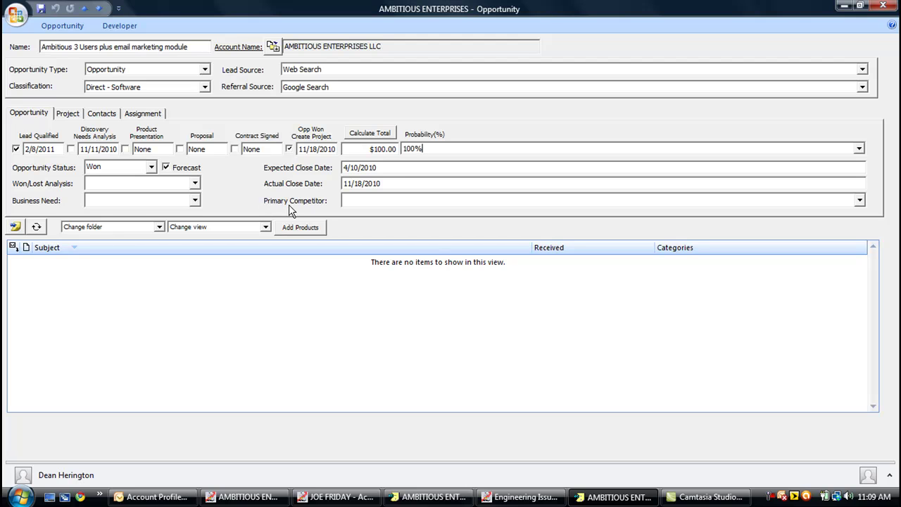
Step: List the opportunity's Notes and select the Tue 4/20 and Mon 4/19 notes
left_click(160, 228)
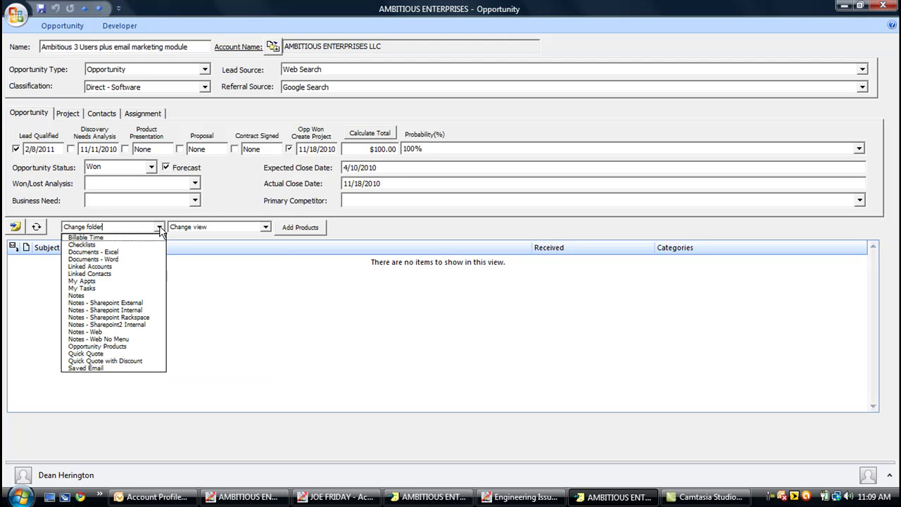
left_click(116, 296)
left_click(131, 300)
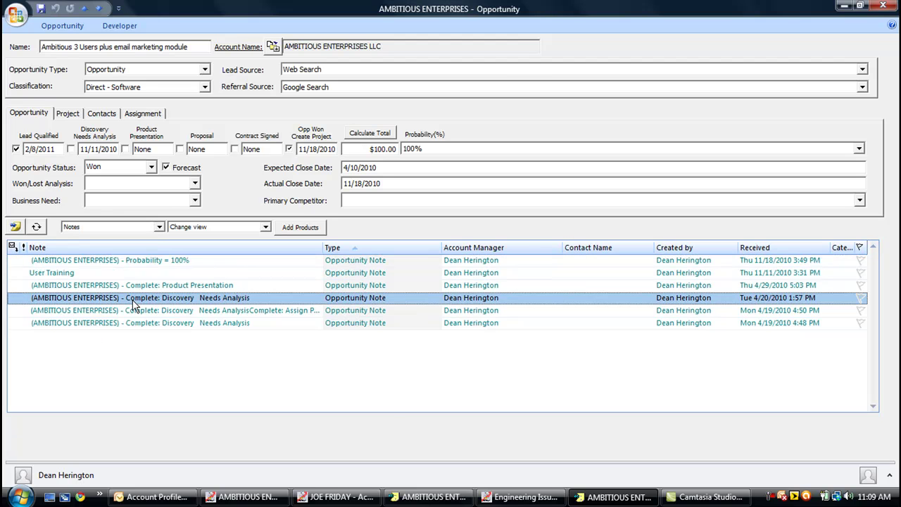
left_click(138, 313)
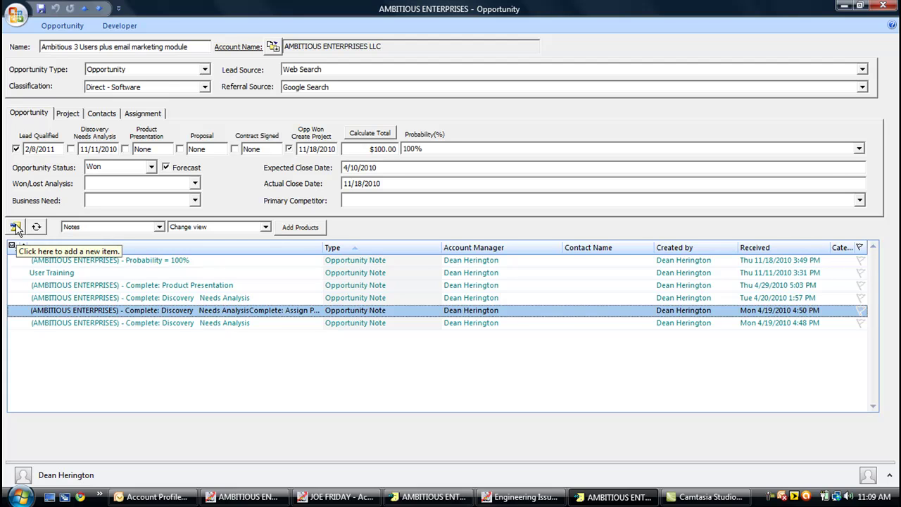
Step: Bring the Account Profiles window back to the front from the taskbar
left_click(156, 497)
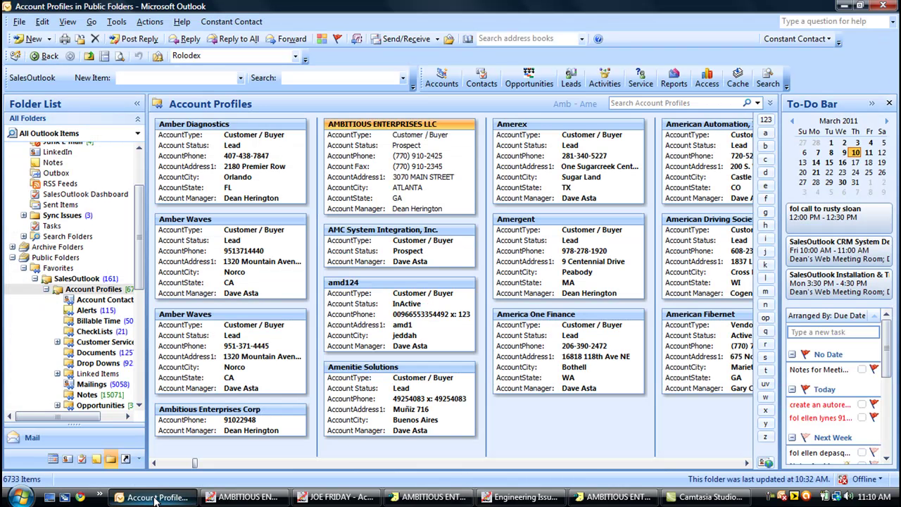